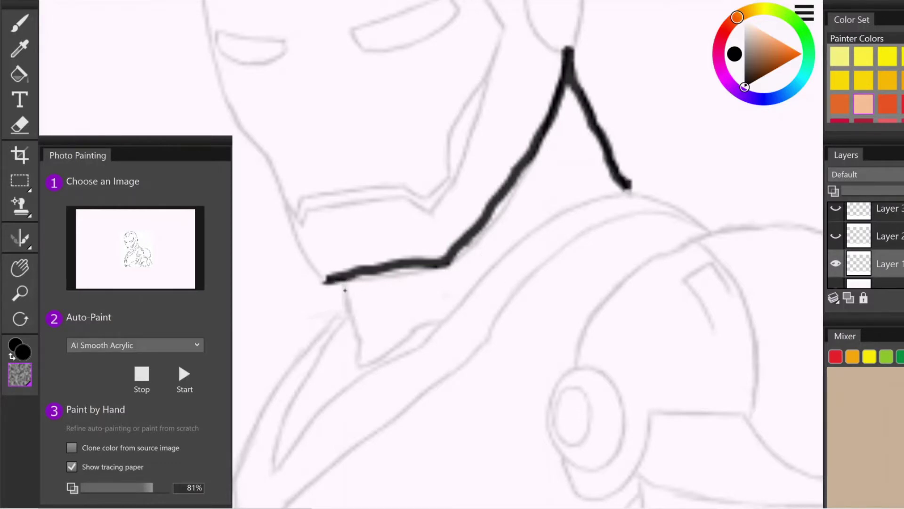
- Trace the neck, the collar line and the helmet's outer contour in black over the sketch
mouse_move(345, 290)
mouse_down()
mouse_move(365, 357)
mouse_move(552, 219)
mouse_move(607, 197)
mouse_move(660, 200)
mouse_move(702, 229)
mouse_up()
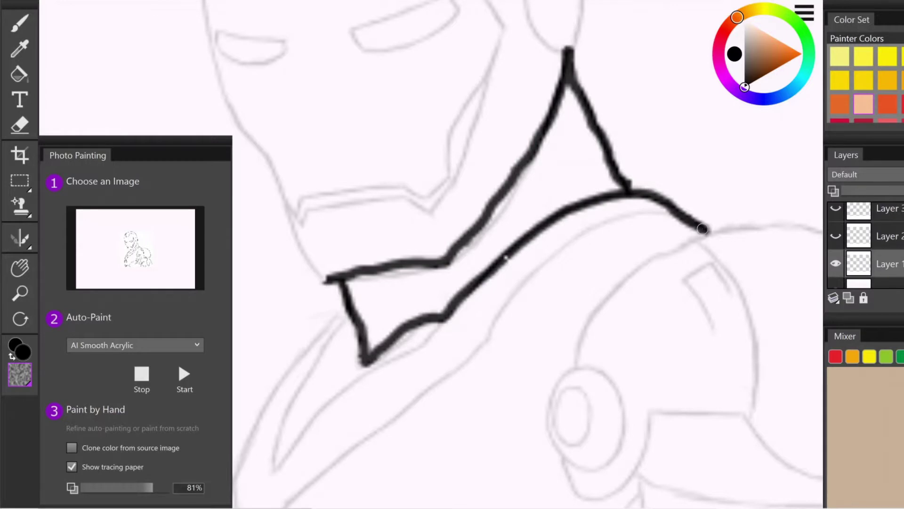
scroll(503, 139, down, 3)
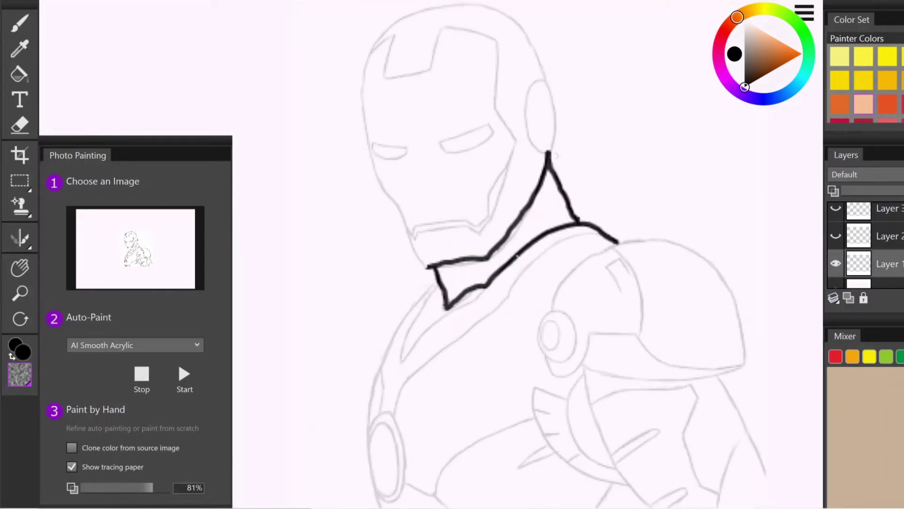
mouse_move(549, 155)
mouse_down()
mouse_move(537, 53)
mouse_move(513, 21)
mouse_move(470, 5)
mouse_move(428, 10)
mouse_move(391, 27)
mouse_move(368, 57)
mouse_move(360, 98)
mouse_move(378, 178)
mouse_move(429, 266)
mouse_up()
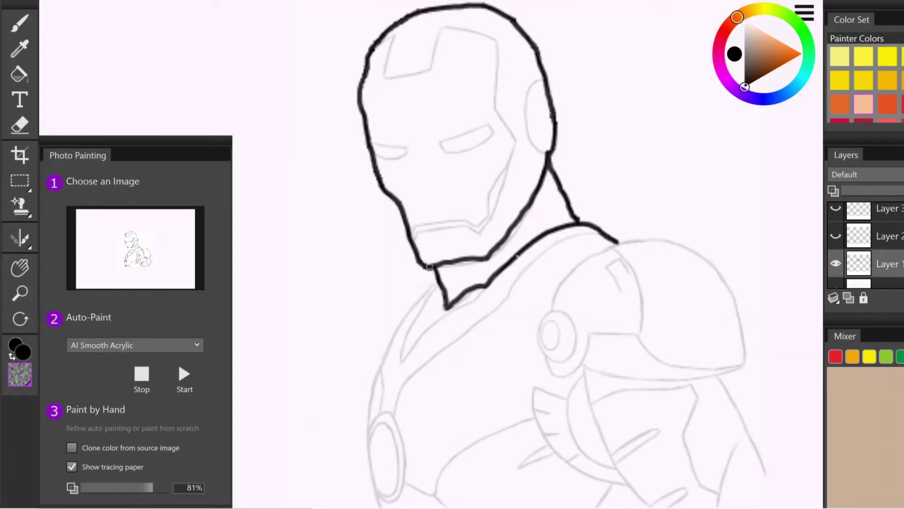
- Ink the helmet's inner details: both eyes, the faceplate edge with its forehead notch, the ear piece and the mouth and jaw lines
mouse_move(340, 6)
mouse_move(411, 148)
mouse_down()
mouse_move(375, 144)
mouse_move(385, 160)
mouse_move(409, 148)
mouse_move(461, 152)
mouse_move(488, 141)
mouse_move(488, 126)
mouse_move(442, 149)
mouse_up()
mouse_move(378, 43)
mouse_down()
mouse_move(395, 37)
mouse_move(385, 75)
mouse_move(431, 70)
mouse_move(442, 29)
mouse_move(494, 44)
mouse_move(492, 103)
mouse_move(505, 166)
mouse_up()
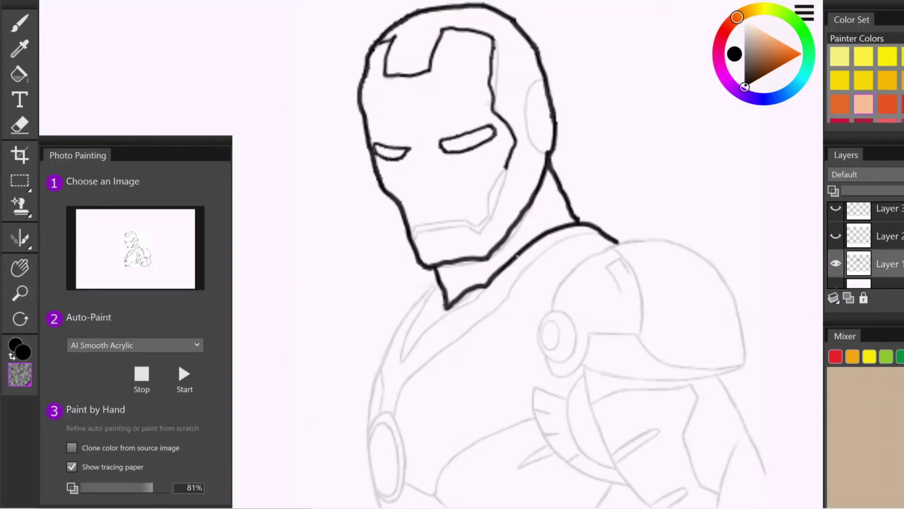
key(ctrl+z)
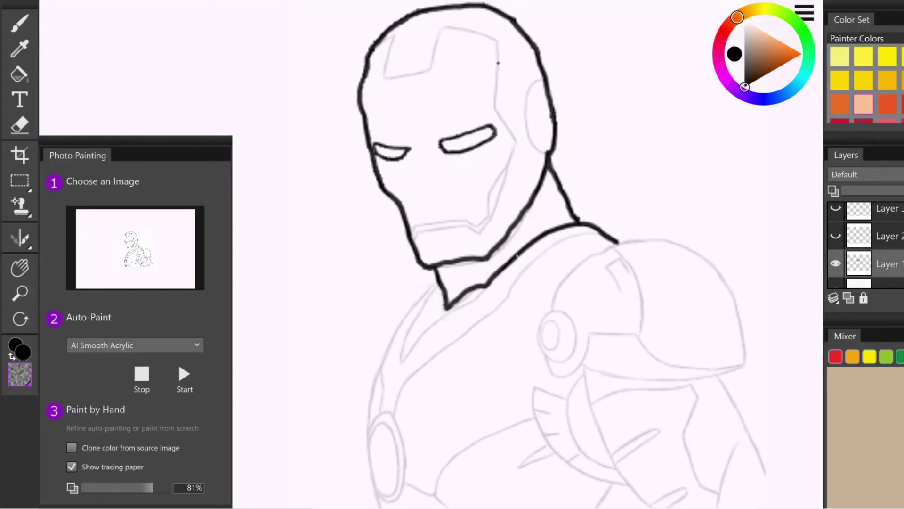
drag(497, 42, 517, 140)
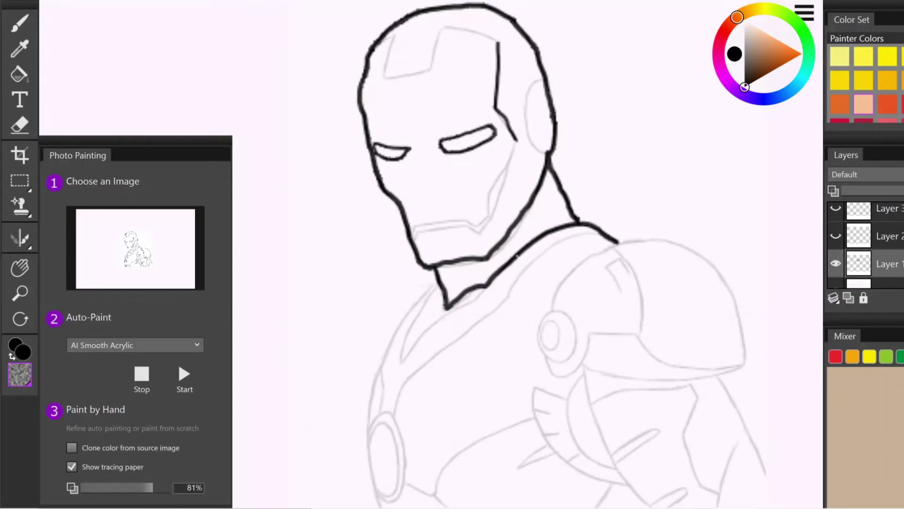
mouse_move(399, 36)
mouse_down()
mouse_move(381, 43)
mouse_move(385, 75)
mouse_move(435, 67)
mouse_move(439, 41)
mouse_move(481, 34)
mouse_move(499, 52)
mouse_up()
mouse_move(541, 78)
mouse_down()
mouse_move(525, 98)
mouse_move(527, 134)
mouse_move(547, 152)
mouse_move(508, 162)
mouse_move(484, 228)
mouse_move(467, 229)
mouse_up()
mouse_move(507, 169)
mouse_down()
mouse_move(473, 225)
mouse_move(415, 228)
mouse_move(471, 232)
mouse_up()
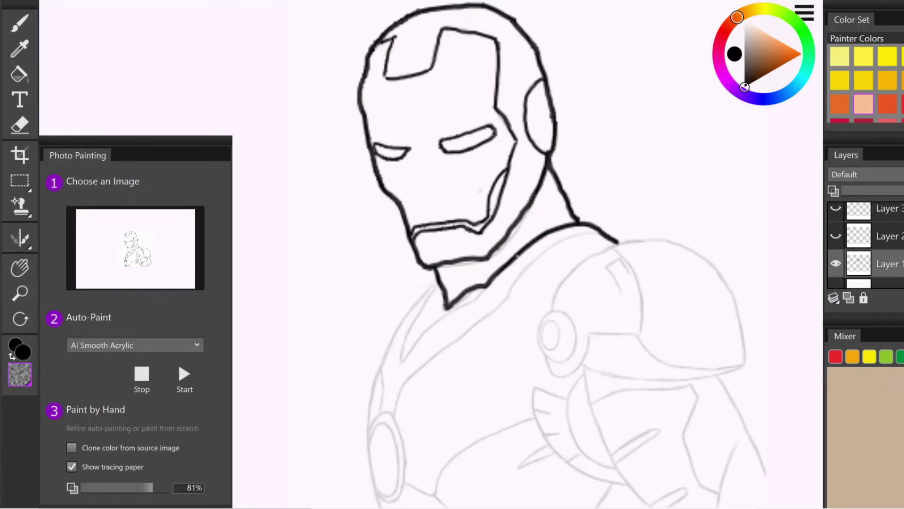
- Trace the shoulder armour, including its domed outer plate, front plate with the small notch, and round joint disc
mouse_move(621, 244)
mouse_down()
mouse_move(678, 246)
mouse_move(705, 261)
mouse_move(731, 296)
mouse_move(744, 365)
mouse_up()
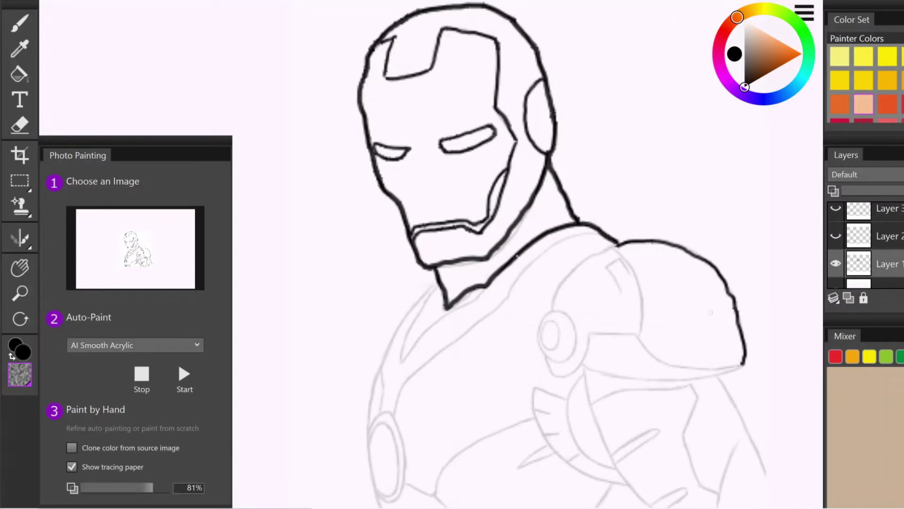
mouse_move(612, 245)
mouse_down()
mouse_move(640, 289)
mouse_move(639, 337)
mouse_up()
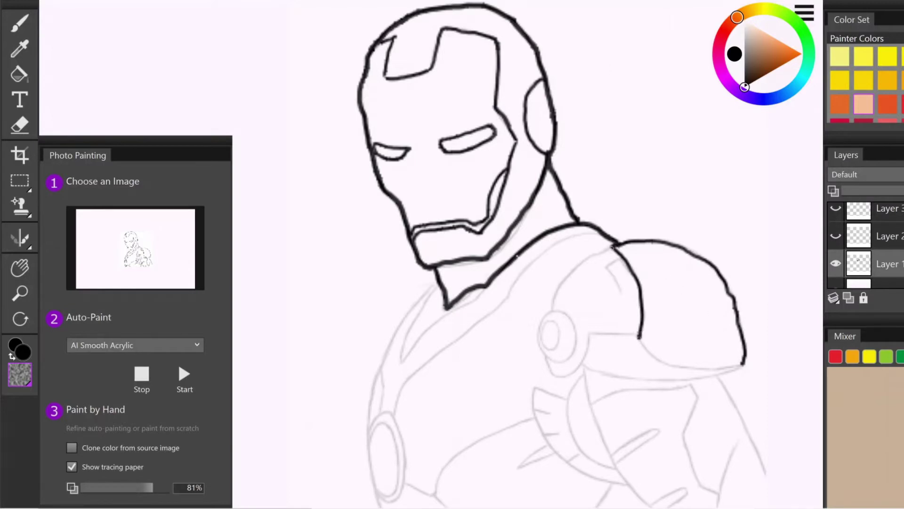
mouse_move(613, 245)
mouse_down()
mouse_move(578, 265)
mouse_move(554, 294)
mouse_move(553, 311)
mouse_up()
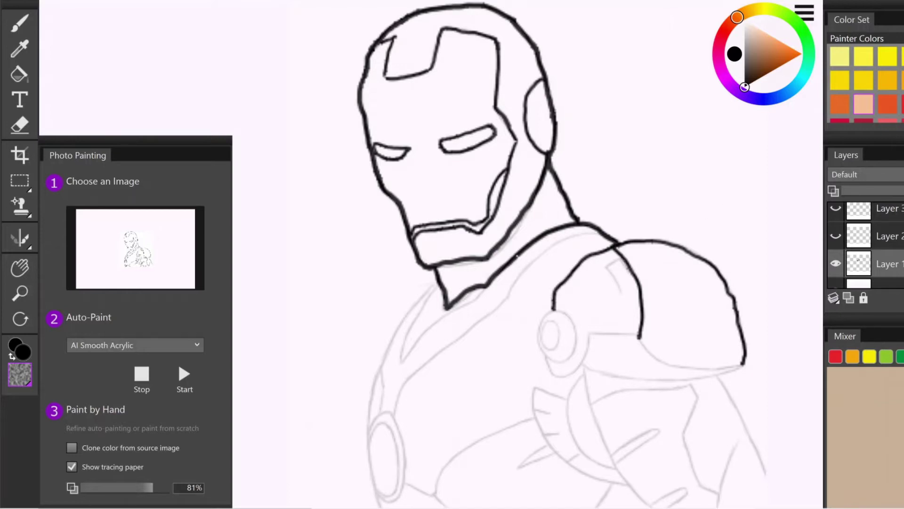
mouse_move(621, 258)
mouse_down()
mouse_move(605, 265)
mouse_move(621, 291)
mouse_up()
mouse_move(639, 333)
mouse_down()
mouse_move(591, 335)
mouse_move(580, 362)
mouse_move(555, 374)
mouse_move(548, 359)
mouse_move(560, 363)
mouse_move(577, 339)
mouse_move(570, 319)
mouse_move(542, 319)
mouse_move(542, 356)
mouse_move(557, 340)
mouse_move(553, 321)
mouse_move(546, 347)
mouse_up()
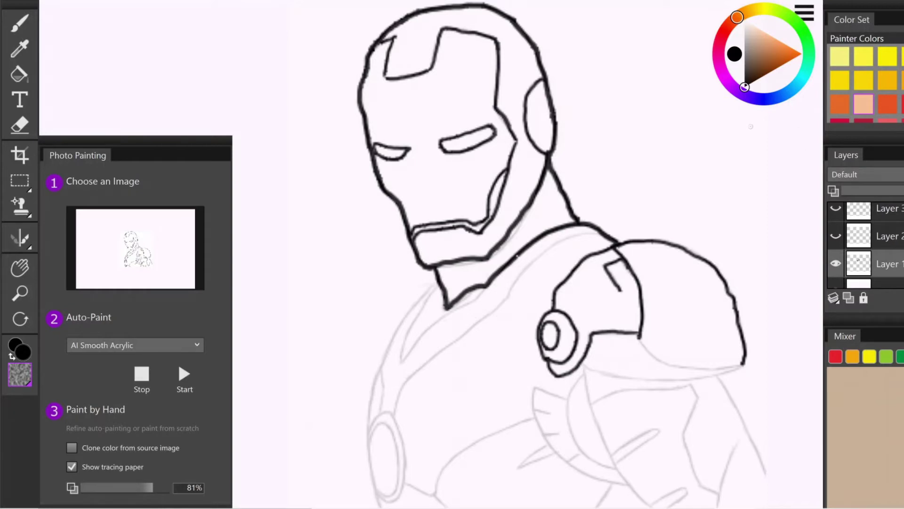
mouse_move(641, 347)
mouse_down()
mouse_move(680, 366)
mouse_move(742, 364)
mouse_up()
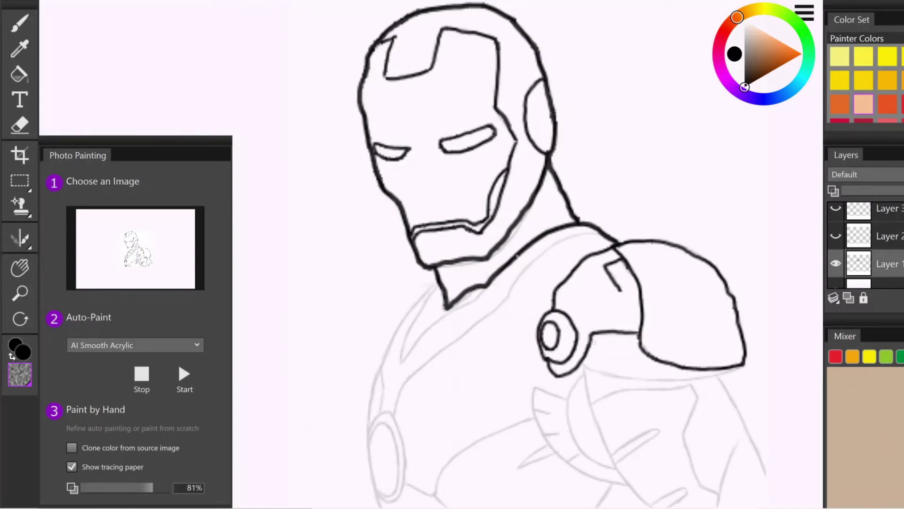
scroll(660, 420, down, 1)
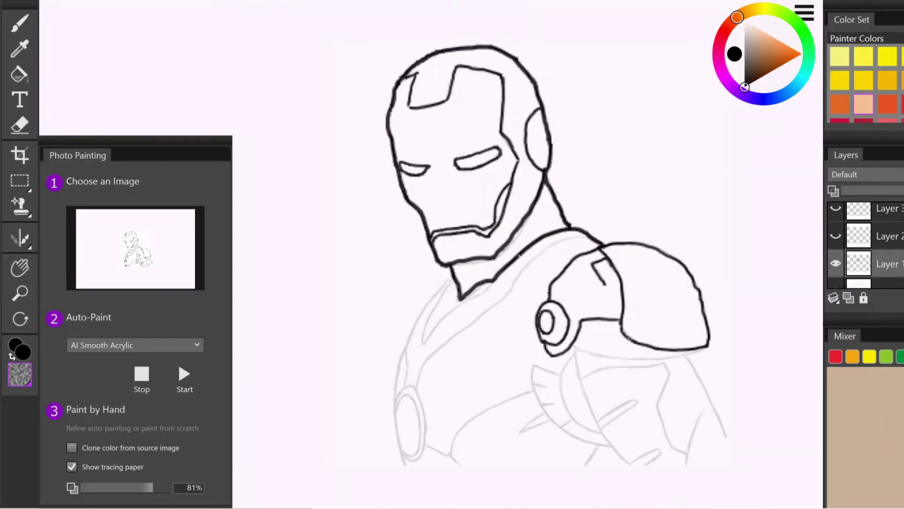
scroll(649, 452, up, 2)
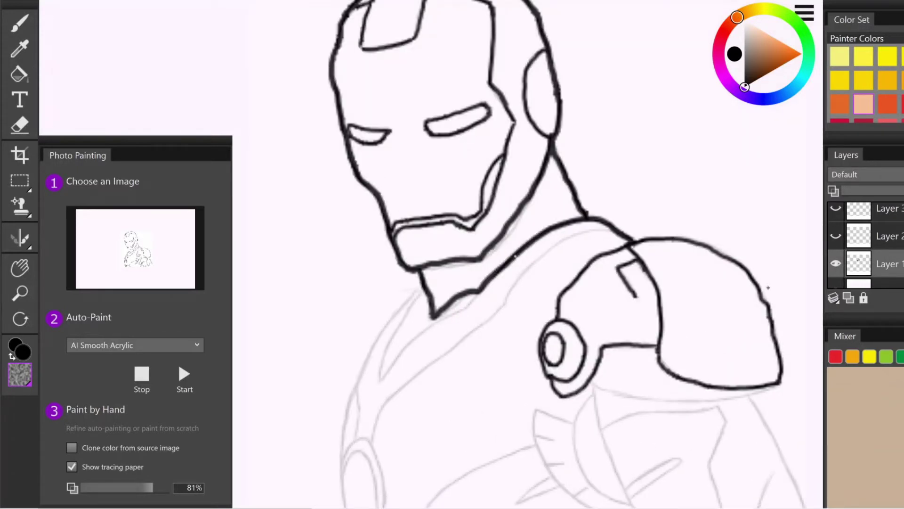
drag(768, 287, 762, 294)
mouse_move(764, 293)
mouse_down()
mouse_move(584, 258)
mouse_move(608, 248)
mouse_up()
mouse_move(577, 277)
mouse_down()
mouse_move(627, 314)
mouse_move(600, 229)
mouse_move(700, 217)
mouse_up()
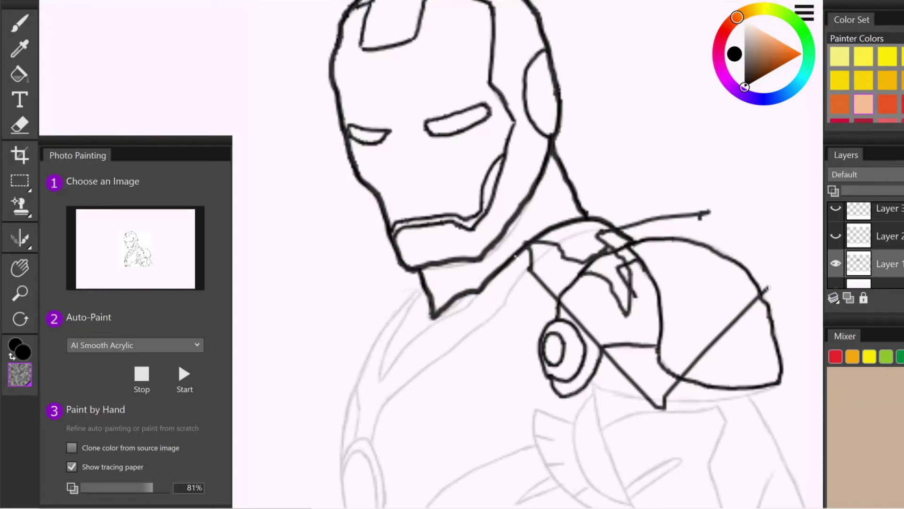
mouse_move(702, 216)
mouse_down()
mouse_move(267, 25)
mouse_move(476, 234)
mouse_move(639, 328)
mouse_move(658, 324)
mouse_up()
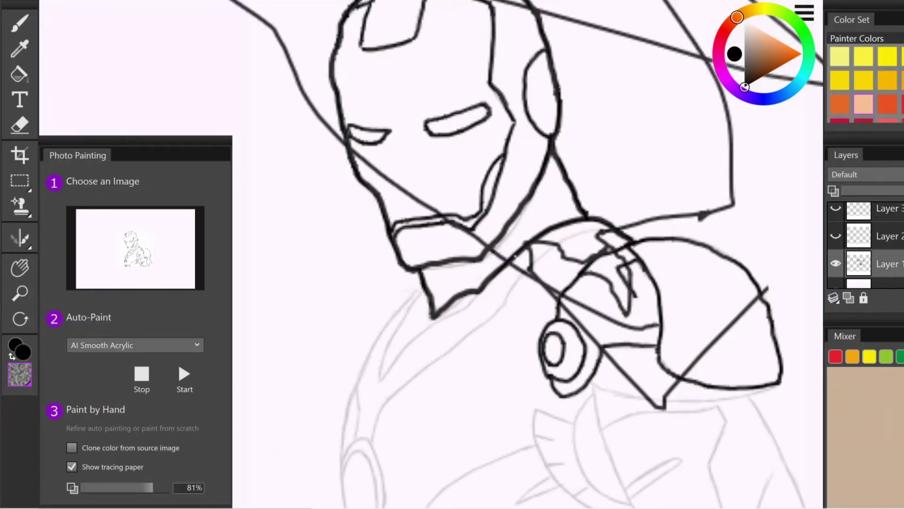
key(ctrl+z)
key(ctrl+z)
key(ctrl+z)
key(ctrl+z)
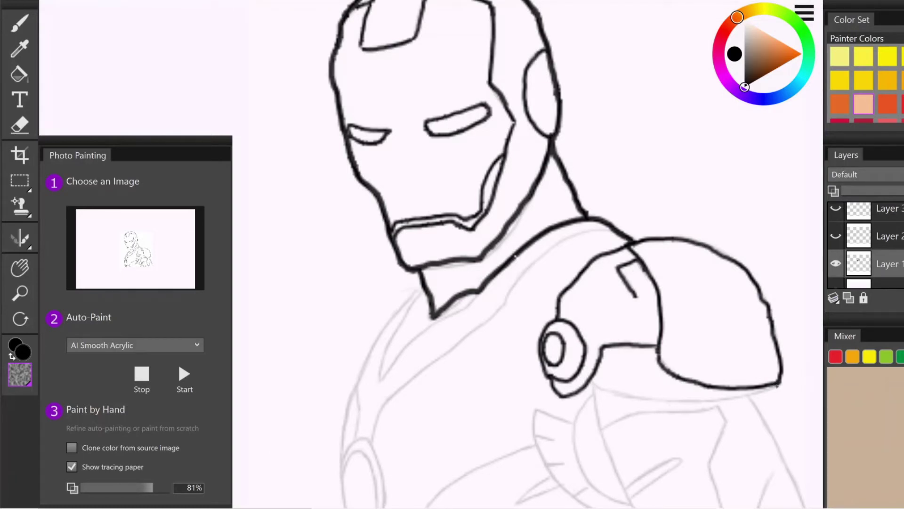
- Trace the upper arm below the shoulder armour, including the band under the plate, the slot detail and the outer arm edge
mouse_move(777, 386)
mouse_down()
mouse_move(630, 399)
mouse_move(594, 384)
mouse_move(596, 420)
mouse_move(631, 506)
mouse_move(647, 472)
mouse_move(679, 460)
mouse_move(627, 497)
mouse_up()
mouse_move(605, 430)
mouse_down()
mouse_move(659, 409)
mouse_move(719, 406)
mouse_move(726, 423)
mouse_move(708, 508)
mouse_up()
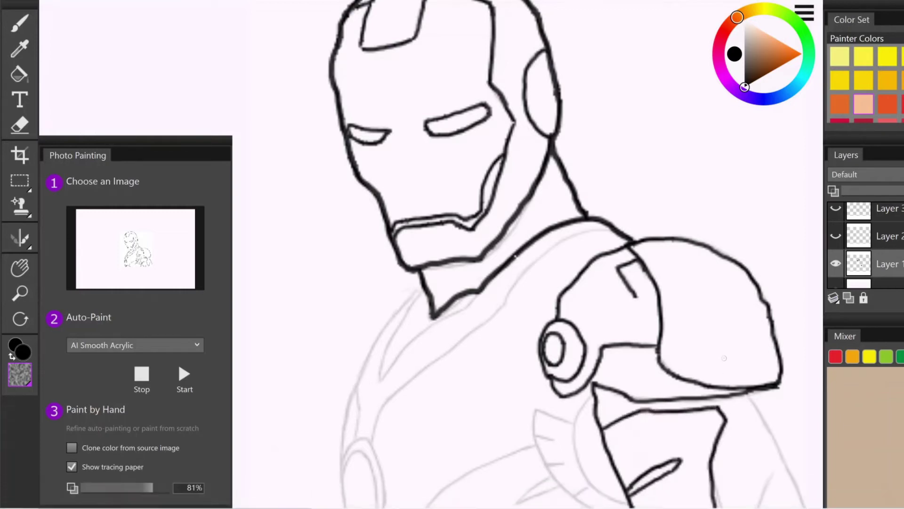
drag(748, 396, 801, 507)
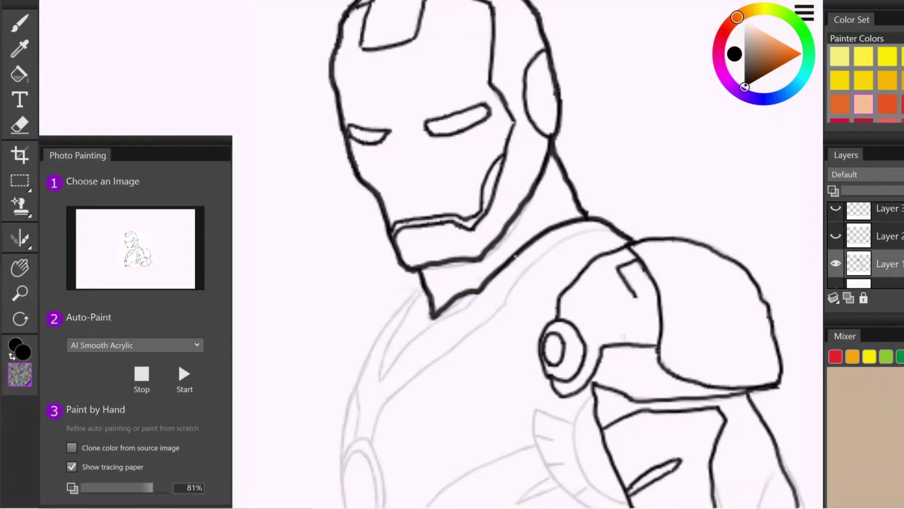
- Trace the chest armour: the collar band, torso side edge, oval chest reactor, lower chest line and curved armpit line
key(ctrl+minus)
key(ctrl+minus)
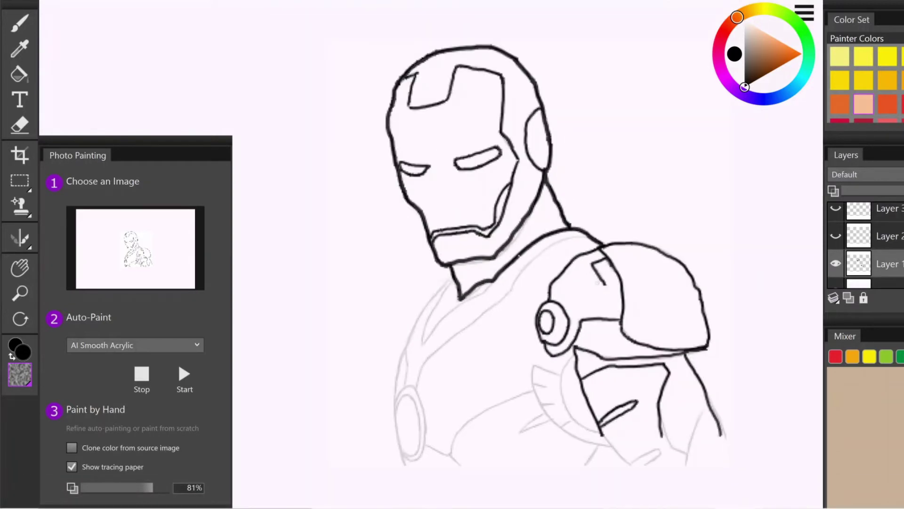
mouse_move(577, 235)
mouse_down()
mouse_move(555, 242)
mouse_move(434, 351)
mouse_move(415, 389)
mouse_up()
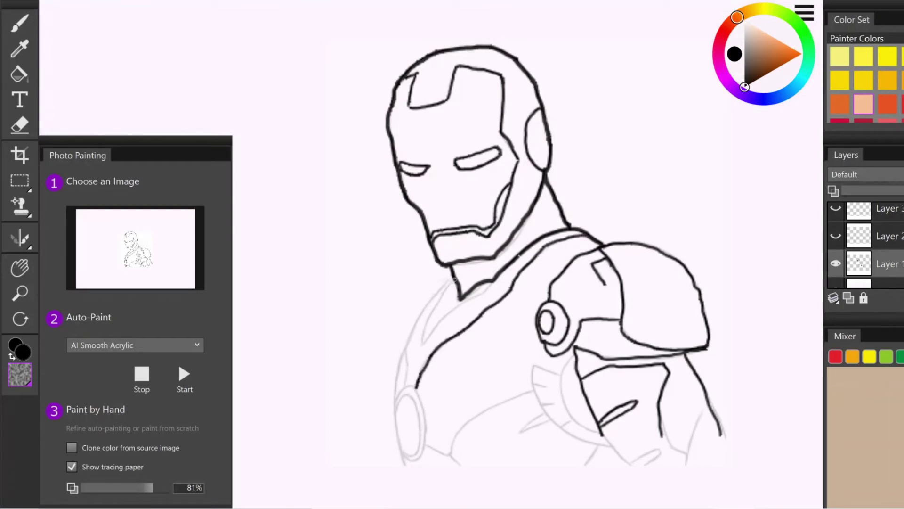
mouse_move(454, 279)
mouse_down()
mouse_move(423, 341)
mouse_move(486, 286)
mouse_move(447, 281)
mouse_move(408, 337)
mouse_move(393, 398)
mouse_move(410, 465)
mouse_up()
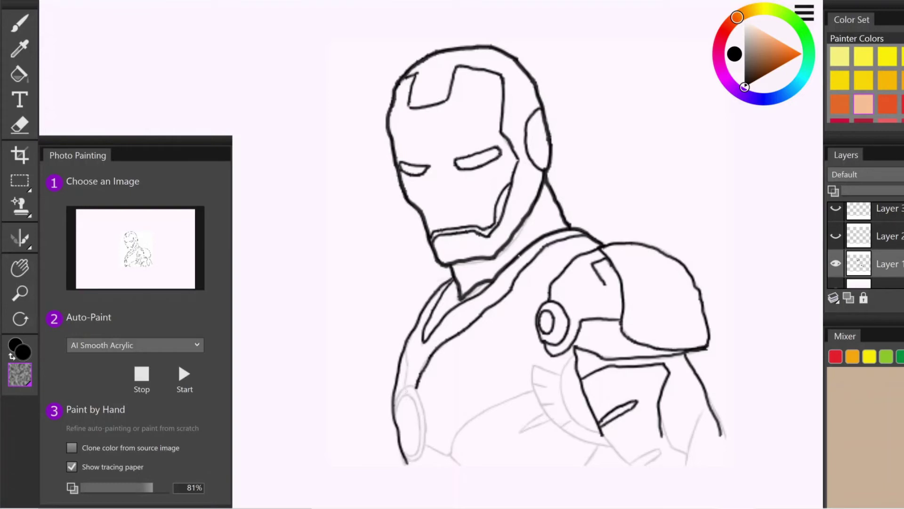
key(ctrl+z)
mouse_move(447, 283)
mouse_down()
mouse_move(405, 351)
mouse_move(406, 402)
mouse_up()
key(ctrl+z)
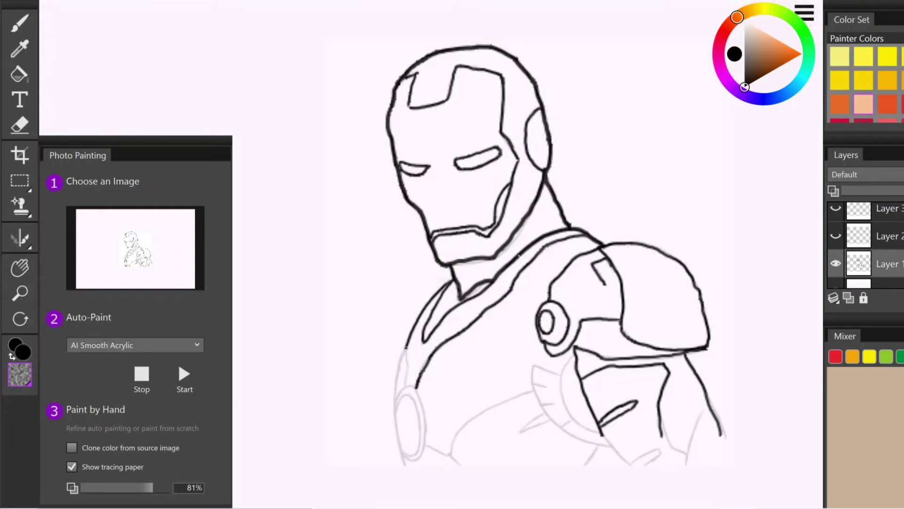
mouse_move(408, 357)
mouse_down()
mouse_move(405, 386)
mouse_move(400, 365)
mouse_move(394, 403)
mouse_move(403, 452)
mouse_up()
mouse_move(398, 408)
mouse_down()
mouse_move(417, 409)
mouse_move(419, 431)
mouse_move(415, 453)
mouse_move(405, 457)
mouse_move(421, 450)
mouse_move(420, 404)
mouse_move(410, 390)
mouse_move(395, 400)
mouse_move(408, 386)
mouse_move(423, 406)
mouse_move(425, 448)
mouse_move(442, 453)
mouse_move(472, 419)
mouse_move(535, 390)
mouse_move(536, 368)
mouse_move(555, 372)
mouse_move(571, 362)
mouse_move(569, 413)
mouse_move(601, 433)
mouse_up()
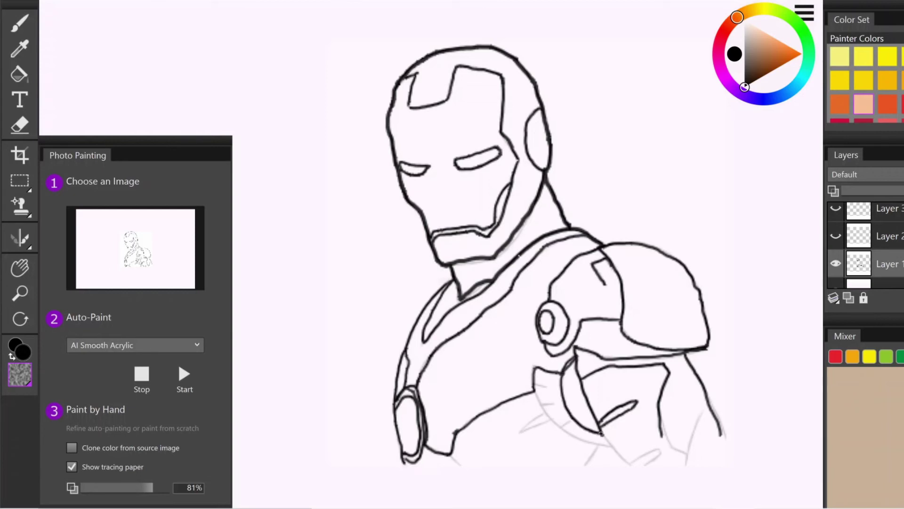
- Trace the ribbed underarm piece and the lower arm's inner edges and small end details
mouse_move(534, 382)
mouse_down()
mouse_move(534, 405)
mouse_move(555, 405)
mouse_move(563, 426)
mouse_move(570, 420)
mouse_move(567, 431)
mouse_move(630, 464)
mouse_move(654, 458)
mouse_move(663, 422)
mouse_move(678, 454)
mouse_up()
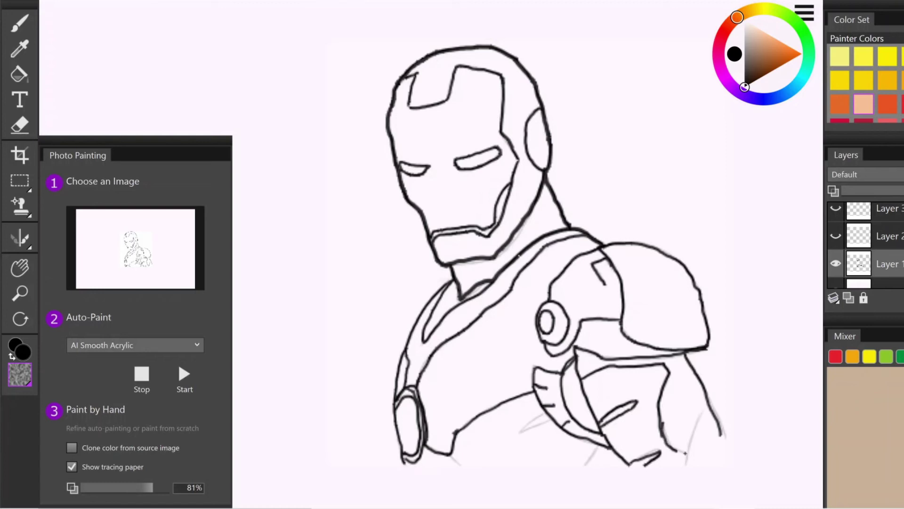
drag(706, 414, 678, 463)
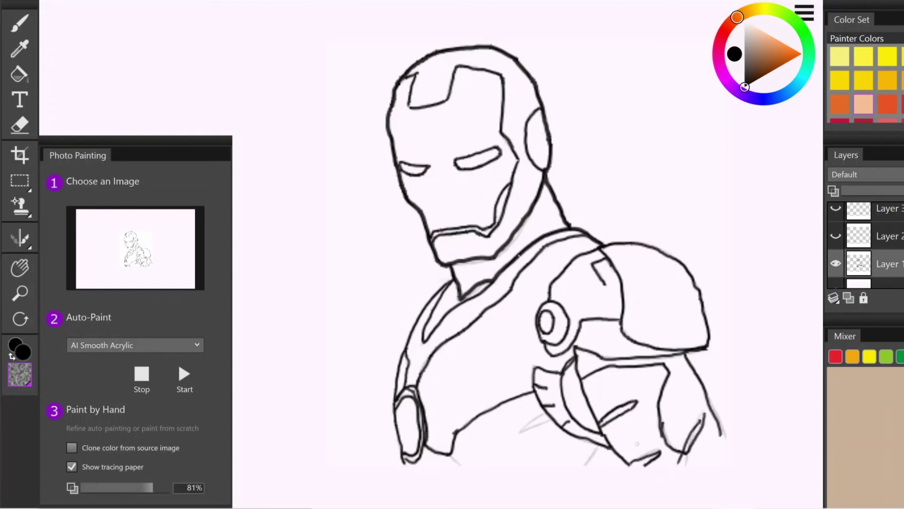
key(ctrl+z)
key(ctrl+z)
key(ctrl+z)
key(ctrl+z)
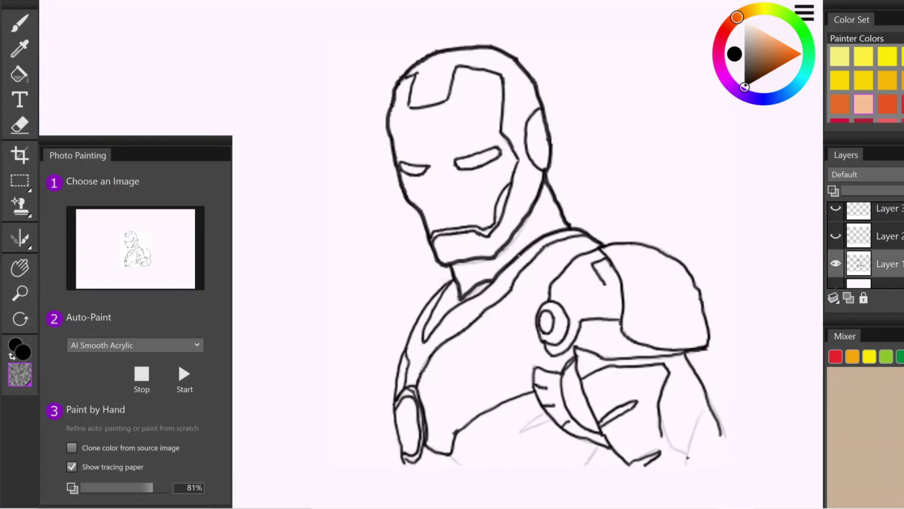
mouse_move(688, 457)
mouse_down()
mouse_move(704, 411)
mouse_move(676, 447)
mouse_move(687, 454)
mouse_up()
drag(662, 425, 667, 438)
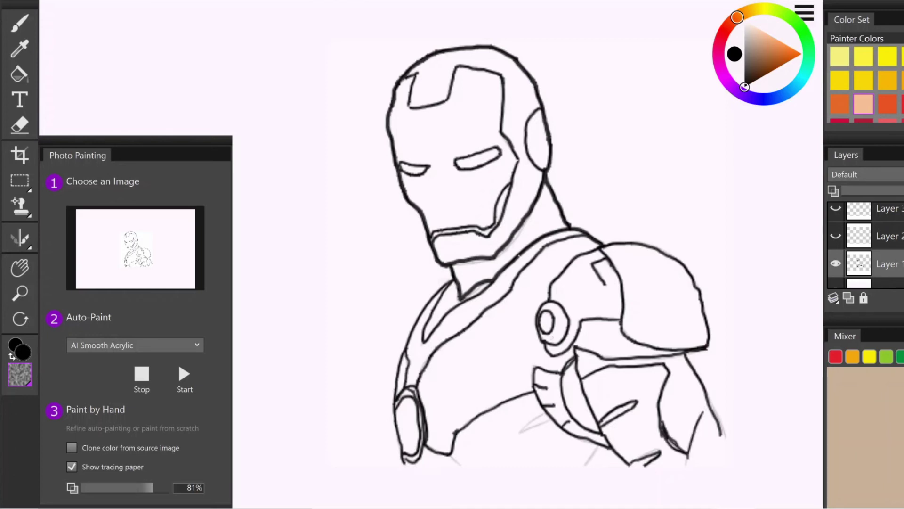
- Ink the remaining short lines beside the underarm piece, under the arm and below the chest
mouse_move(543, 415)
mouse_down()
mouse_move(521, 431)
mouse_move(554, 417)
mouse_up()
drag(598, 446, 584, 464)
drag(444, 453, 462, 466)
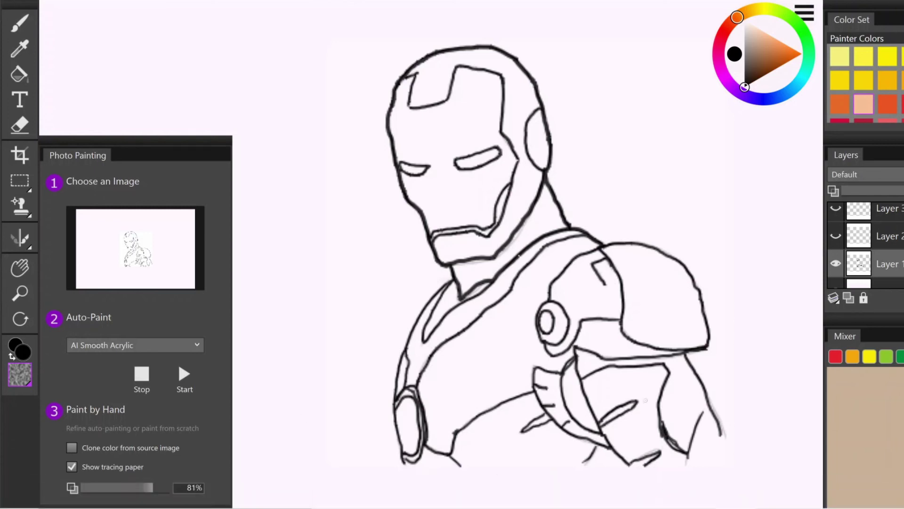
key(ctrl+minus)
key(ctrl+minus)
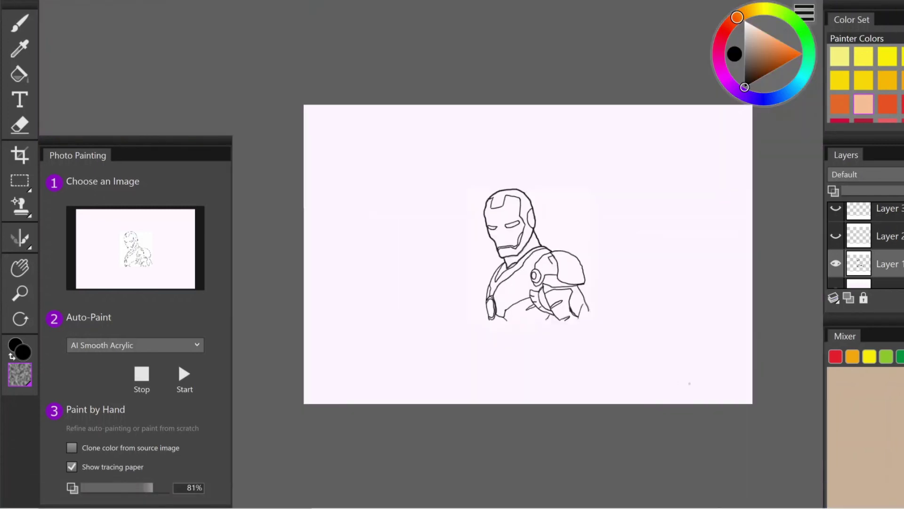